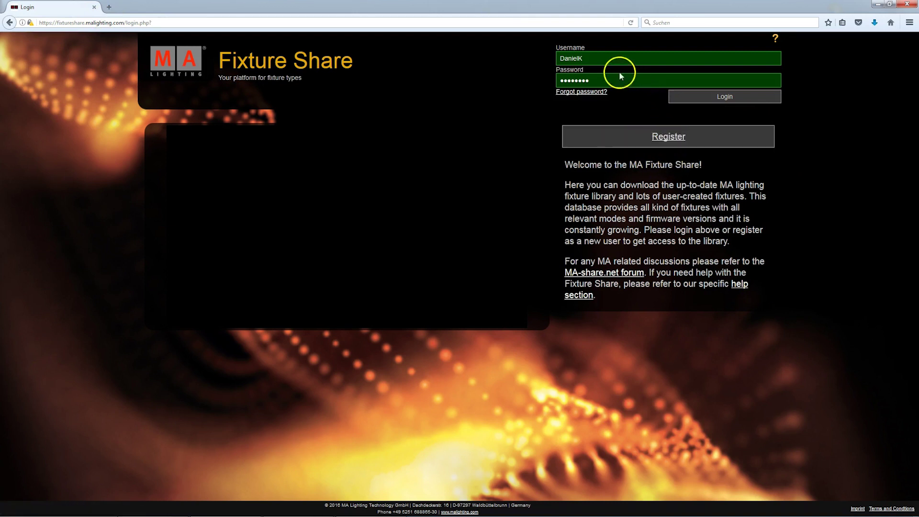
{"action": "left_click", "coordinate": [709, 100]}
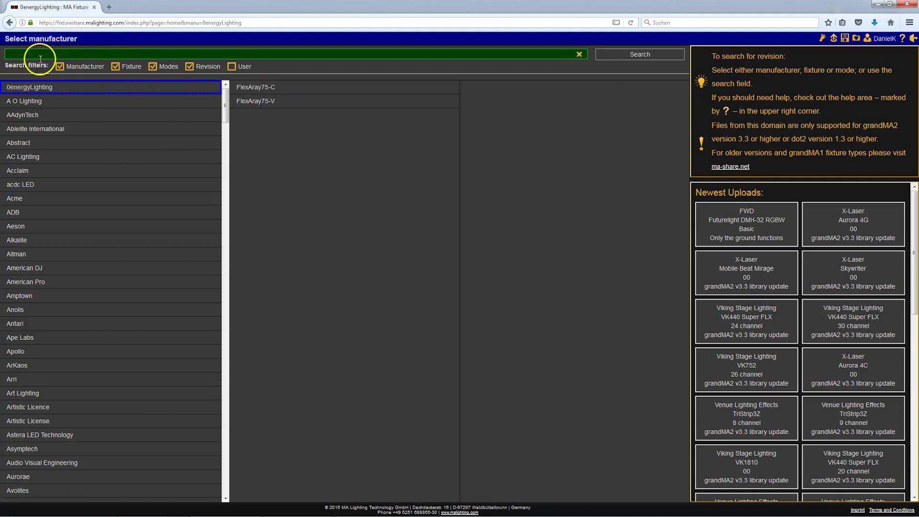
- Search for 'scenius' and open the Clay Paky Scenius Profile Standard Lamp on result
{"action": "left_click", "coordinate": [41, 57]}
{"action": "left_click", "coordinate": [51, 54]}
{"action": "type", "text": "scenius"}
{"action": "key", "text": "Return"}
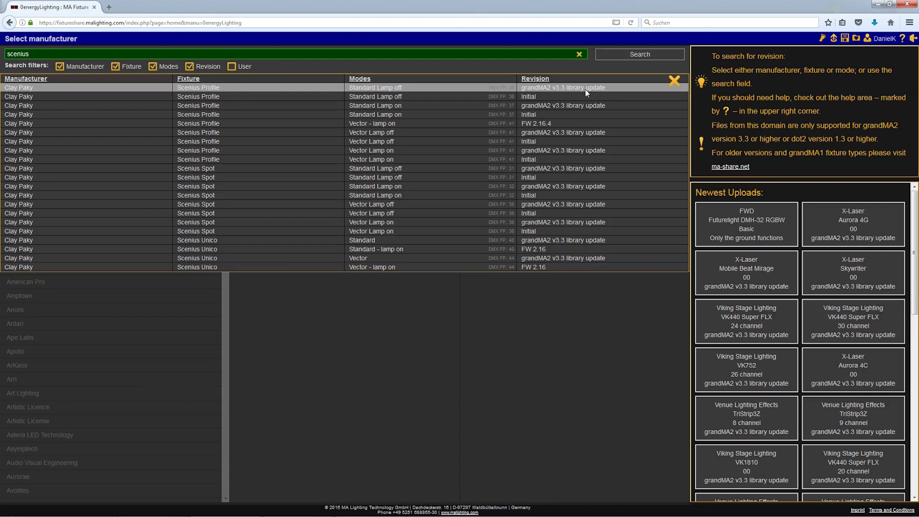
{"action": "left_click", "coordinate": [545, 126]}
{"action": "left_click", "coordinate": [242, 107]}
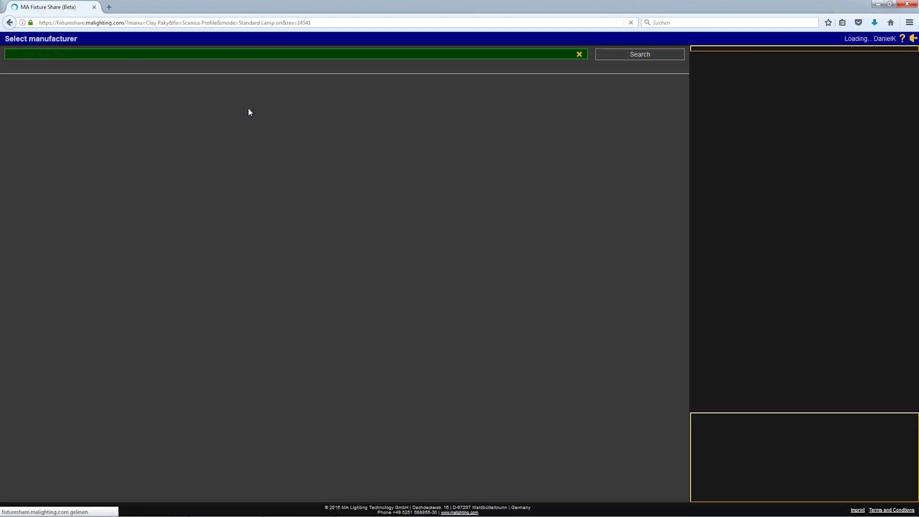
{"action": "left_click", "coordinate": [224, 126]}
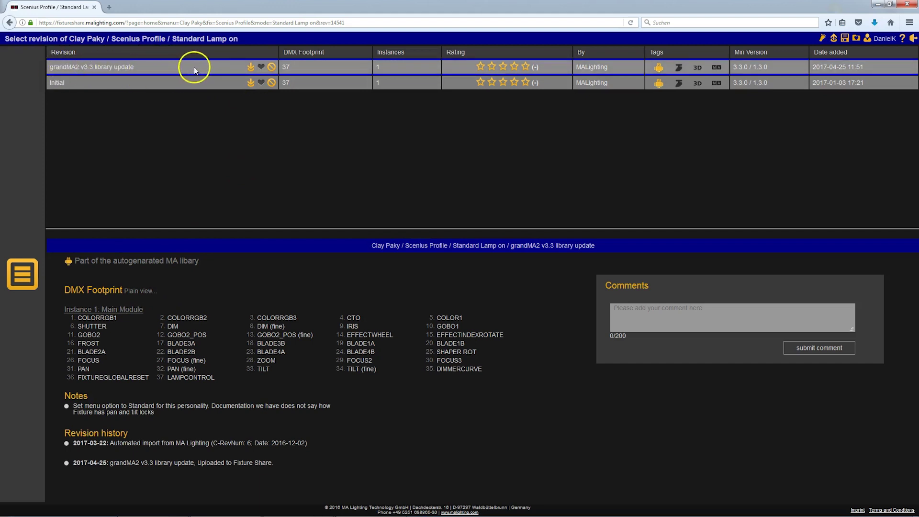
{"action": "left_click", "coordinate": [261, 68]}
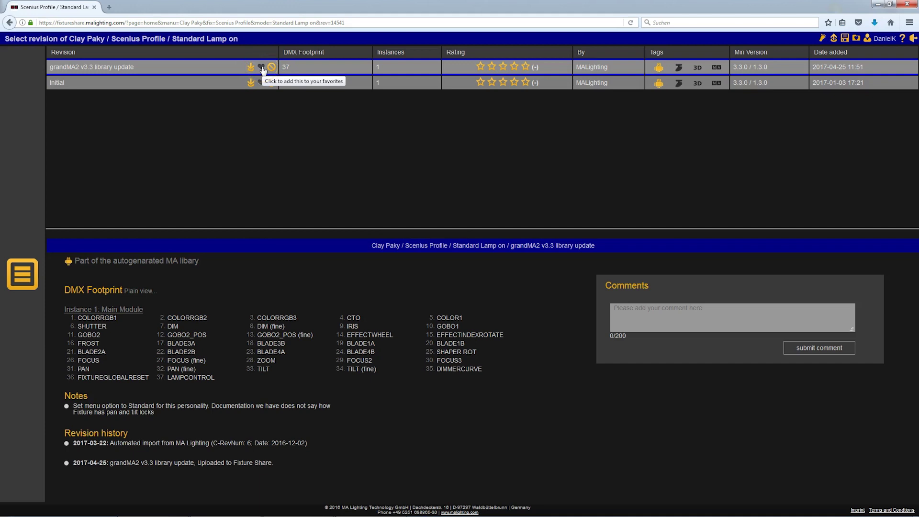
{"action": "left_click", "coordinate": [262, 68]}
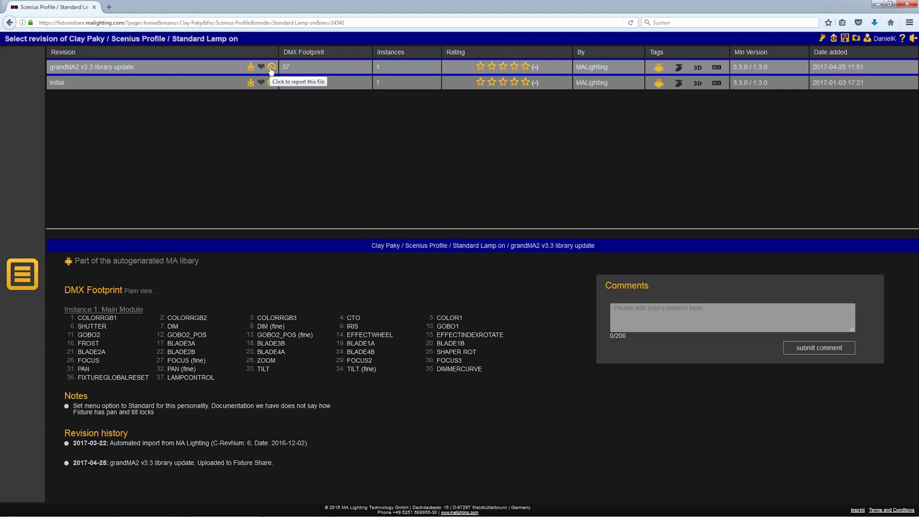
{"action": "left_click", "coordinate": [271, 67]}
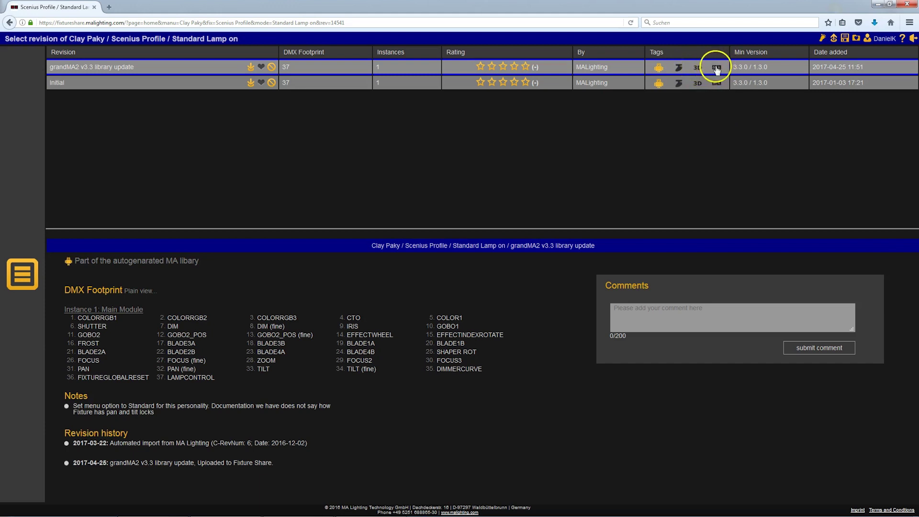
{"action": "mouse_move", "coordinate": [716, 67]}
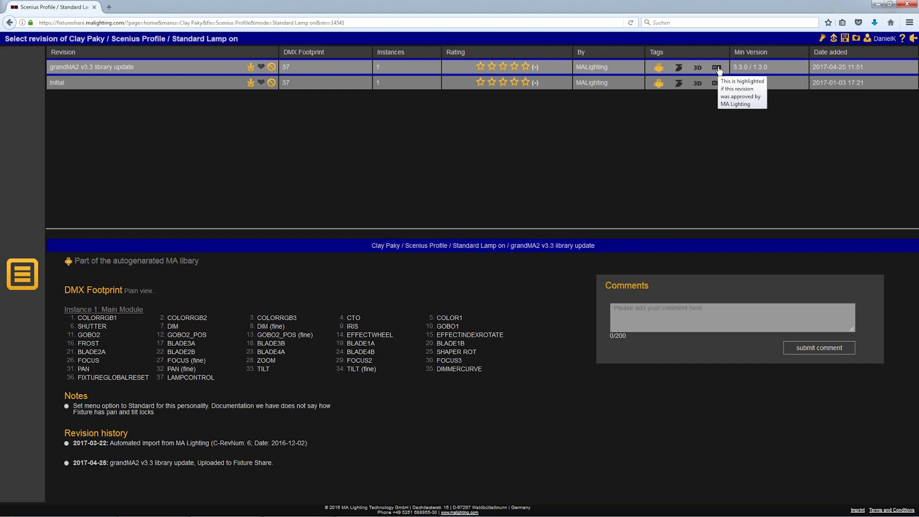
{"action": "left_click", "coordinate": [717, 68]}
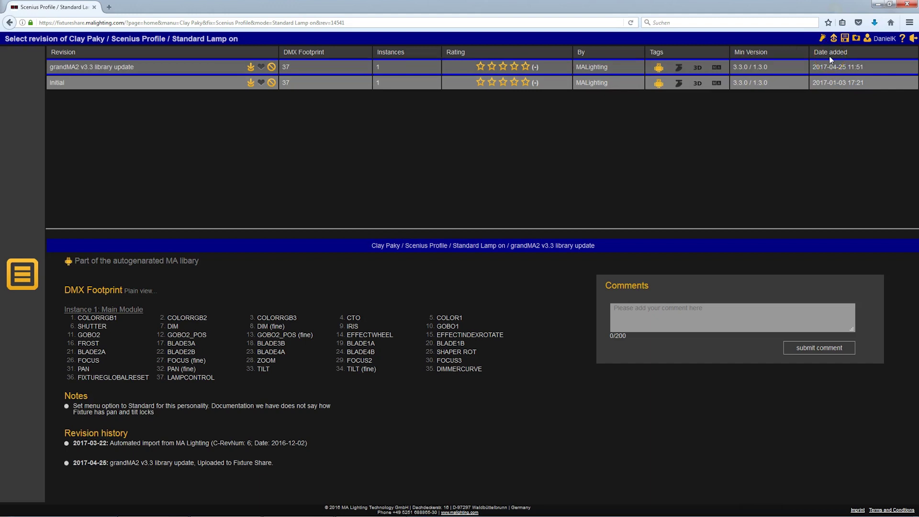
- Favorite the grandMA2 v3.3 library update revision of the Scenius Profile Standard Lamp on
{"action": "left_click", "coordinate": [398, 158]}
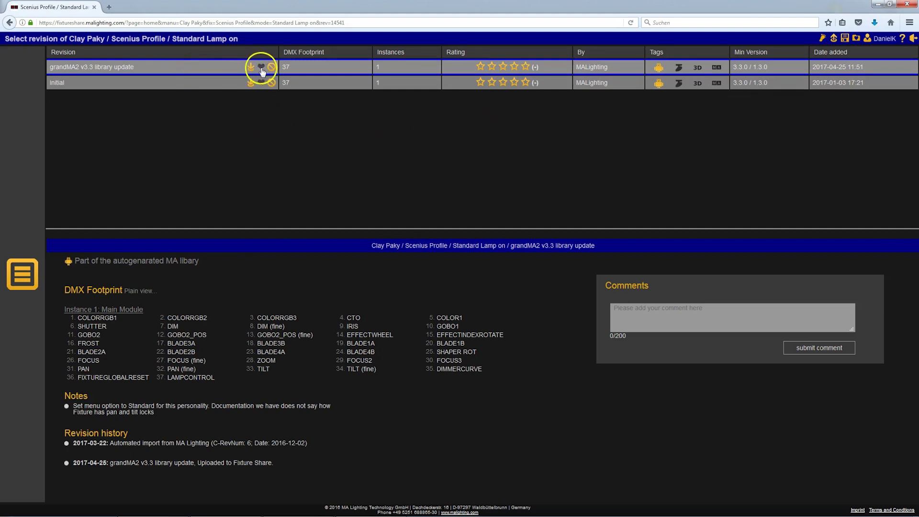
{"action": "left_click", "coordinate": [539, 113]}
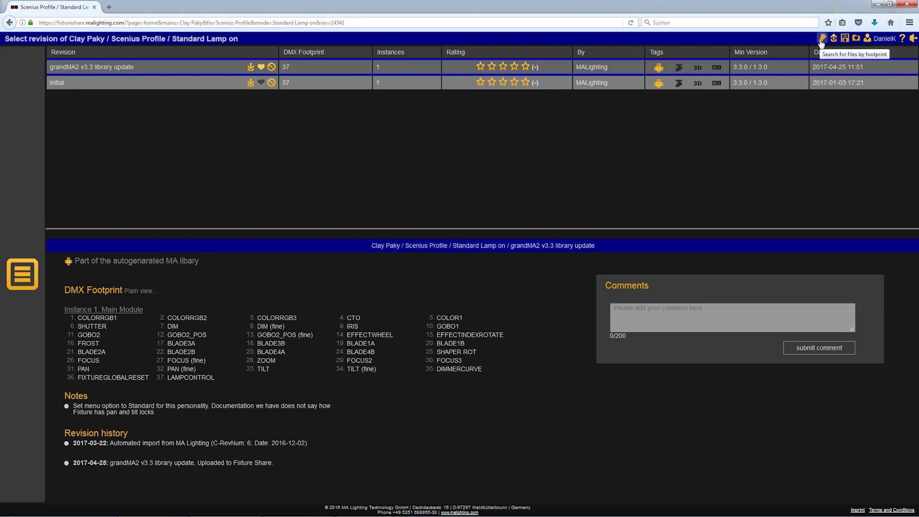
- Open the DMX footprint search and add Dim from the Dimmer preset
{"action": "left_click", "coordinate": [822, 40]}
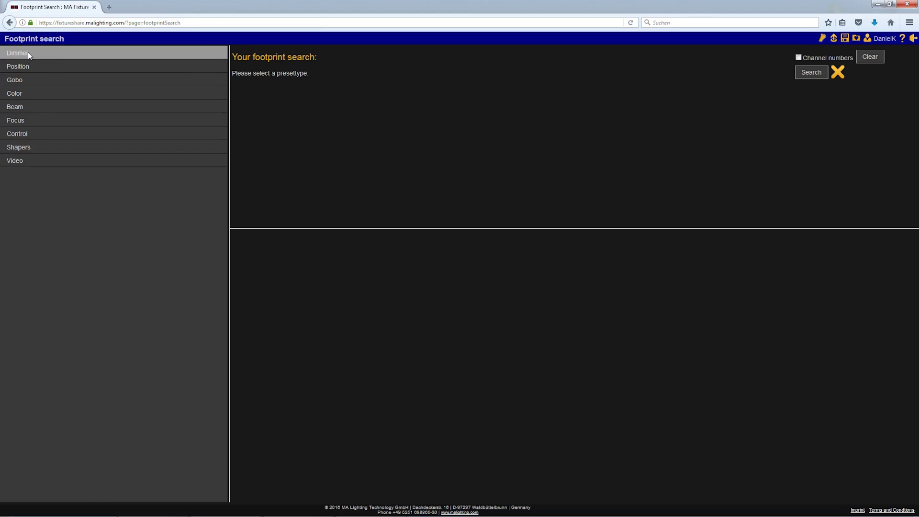
{"action": "left_click", "coordinate": [28, 53]}
{"action": "left_click", "coordinate": [49, 57]}
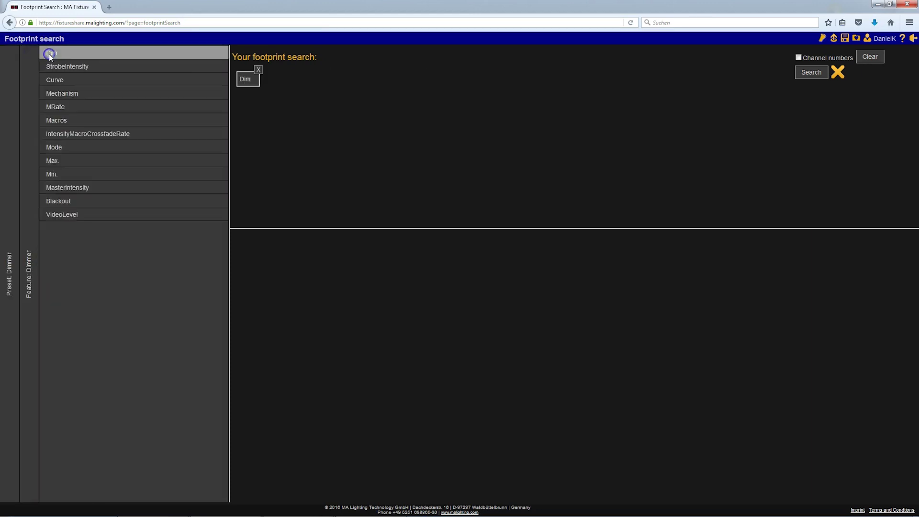
{"action": "left_click", "coordinate": [25, 78]}
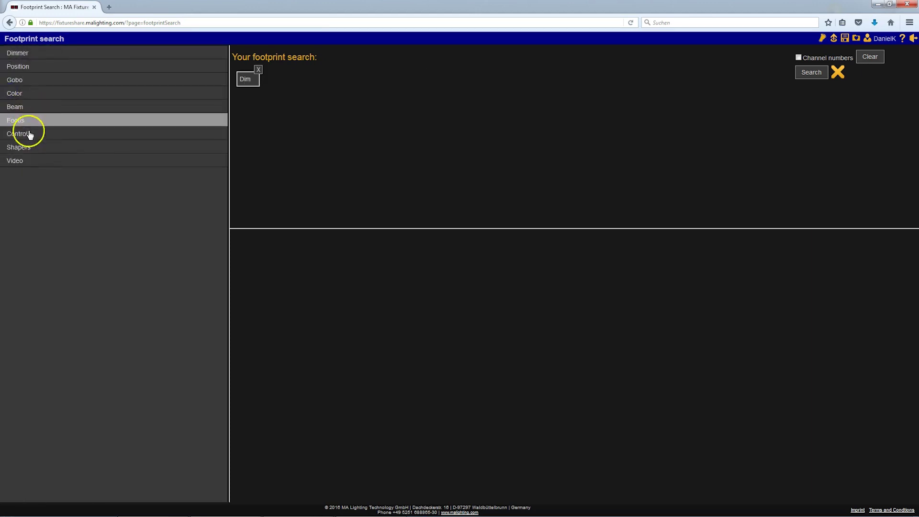
- Add Shapers frame blades 1A, 1B, 2A and 2B, leaving channel numbers off
{"action": "left_click", "coordinate": [21, 147]}
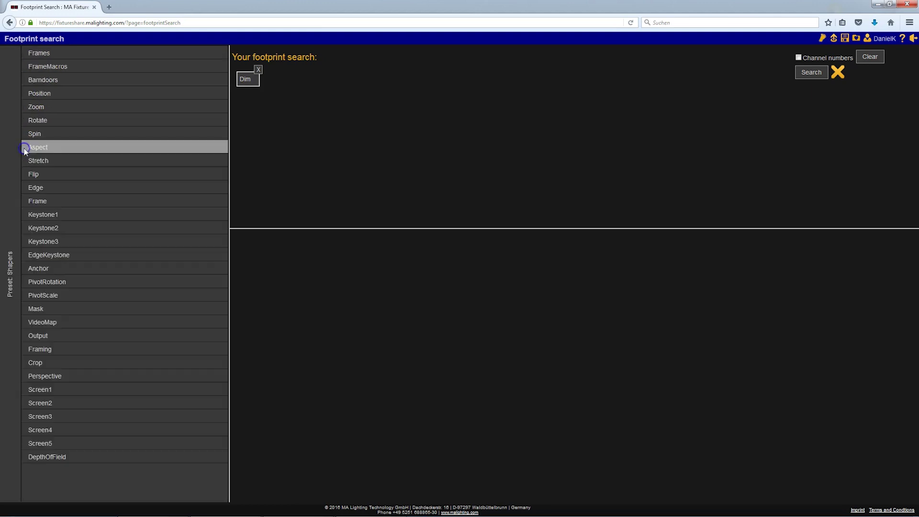
{"action": "left_click", "coordinate": [44, 52]}
{"action": "left_click", "coordinate": [52, 54]}
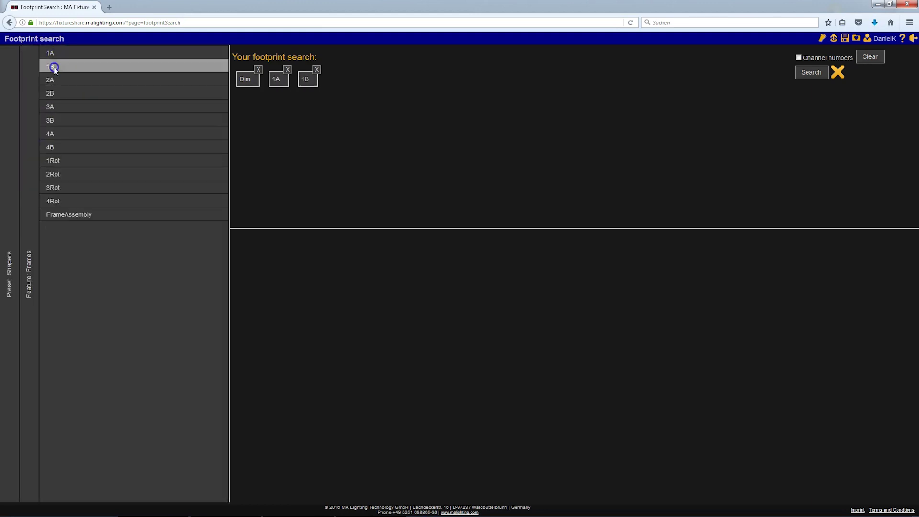
{"action": "left_click", "coordinate": [56, 81]}
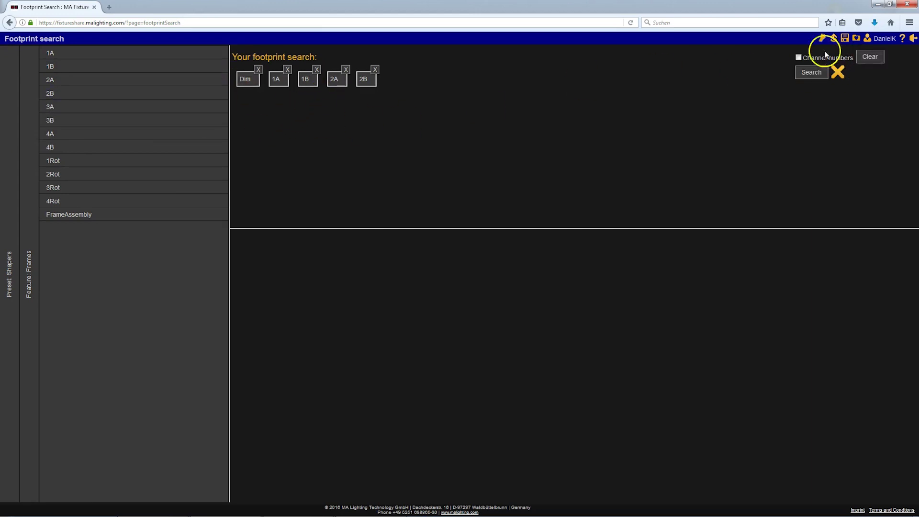
{"action": "left_click", "coordinate": [798, 58]}
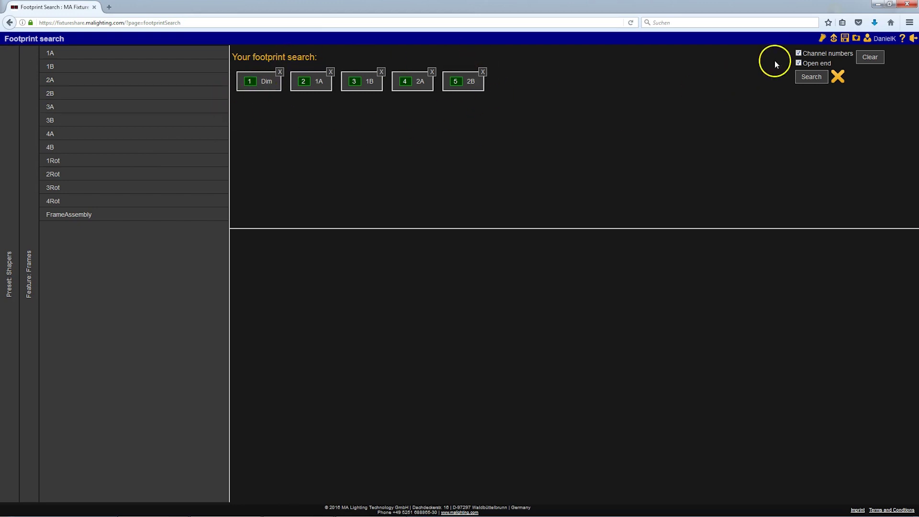
{"action": "left_click", "coordinate": [798, 53]}
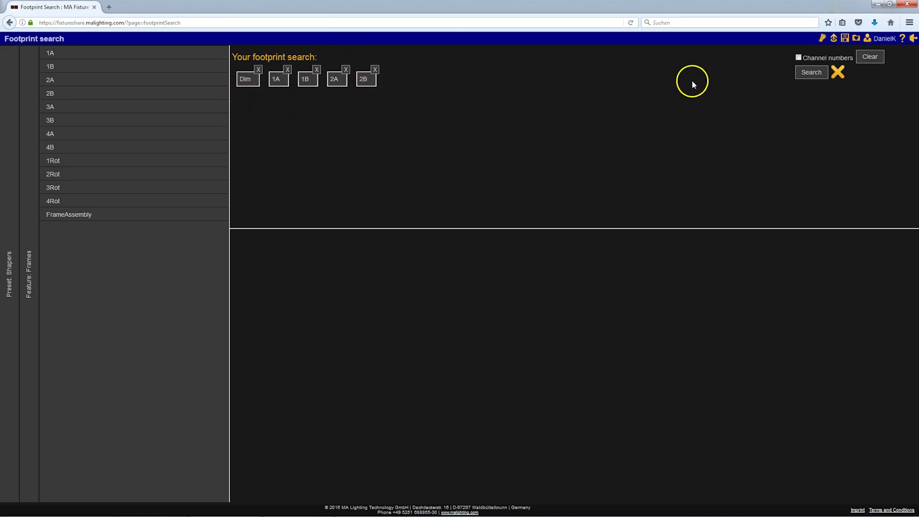
- Run the Dim, 1A, 1B, 2A, 2B footprint search and select the Martin Mac III Performance result
{"action": "left_click", "coordinate": [811, 72]}
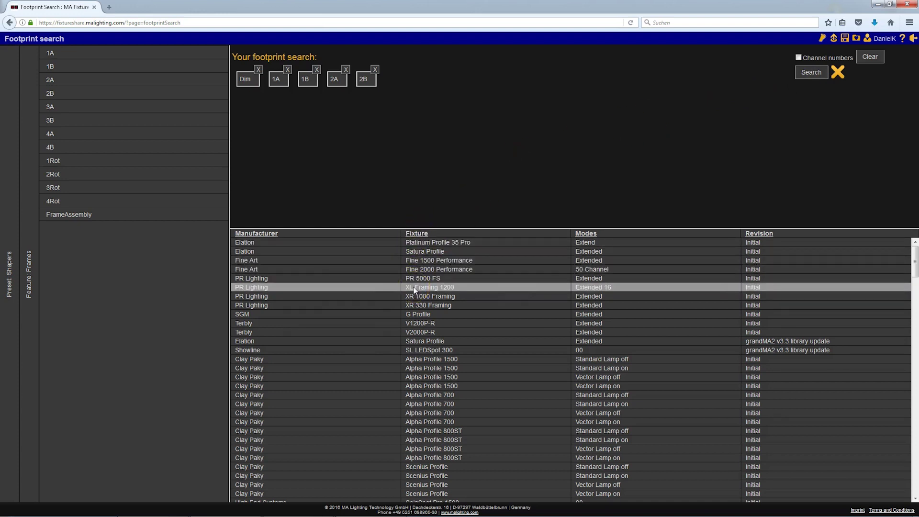
{"action": "scroll", "coordinate": [378, 347], "scroll_direction": "down", "scroll_amount": 1}
{"action": "scroll", "coordinate": [378, 349], "scroll_direction": "down", "scroll_amount": 4}
{"action": "scroll", "coordinate": [376, 348], "scroll_direction": "down", "scroll_amount": 3}
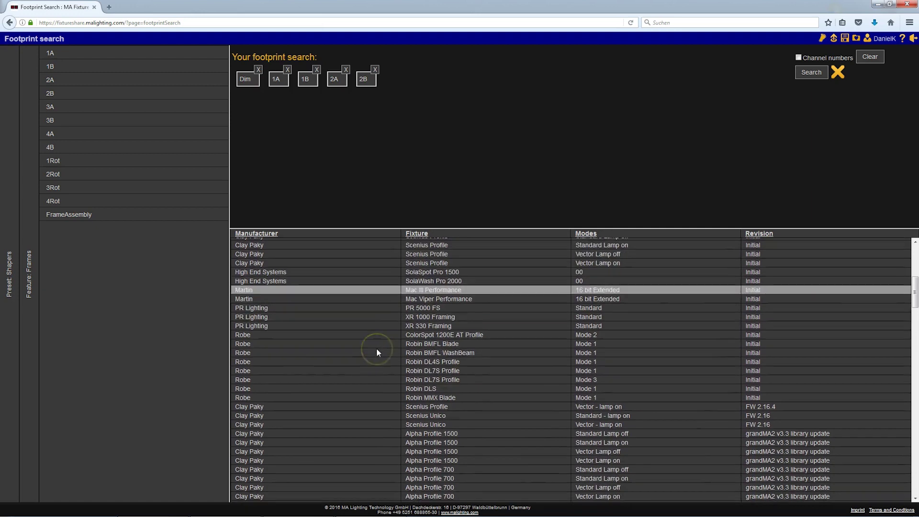
{"action": "scroll", "coordinate": [377, 352], "scroll_direction": "down", "scroll_amount": 3}
{"action": "scroll", "coordinate": [363, 356], "scroll_direction": "down", "scroll_amount": 3}
{"action": "scroll", "coordinate": [361, 361], "scroll_direction": "down", "scroll_amount": 3}
{"action": "scroll", "coordinate": [361, 362], "scroll_direction": "down", "scroll_amount": 3}
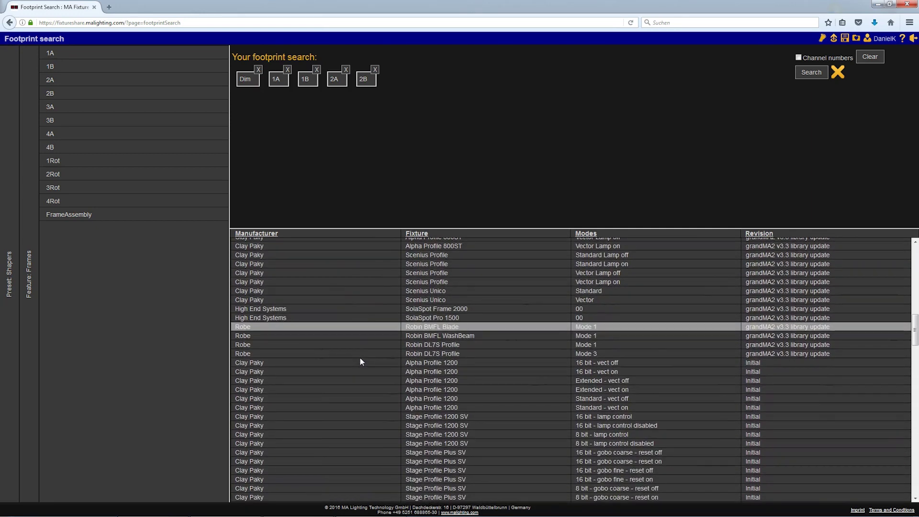
{"action": "scroll", "coordinate": [375, 344], "scroll_direction": "up", "scroll_amount": 10}
{"action": "scroll", "coordinate": [374, 344], "scroll_direction": "up", "scroll_amount": 2}
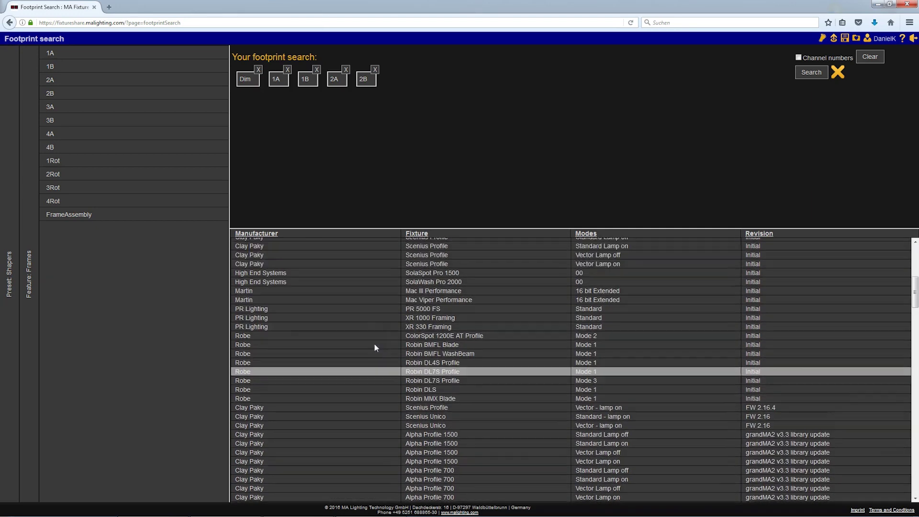
{"action": "scroll", "coordinate": [374, 348], "scroll_direction": "up", "scroll_amount": 2}
{"action": "left_click", "coordinate": [338, 348]}
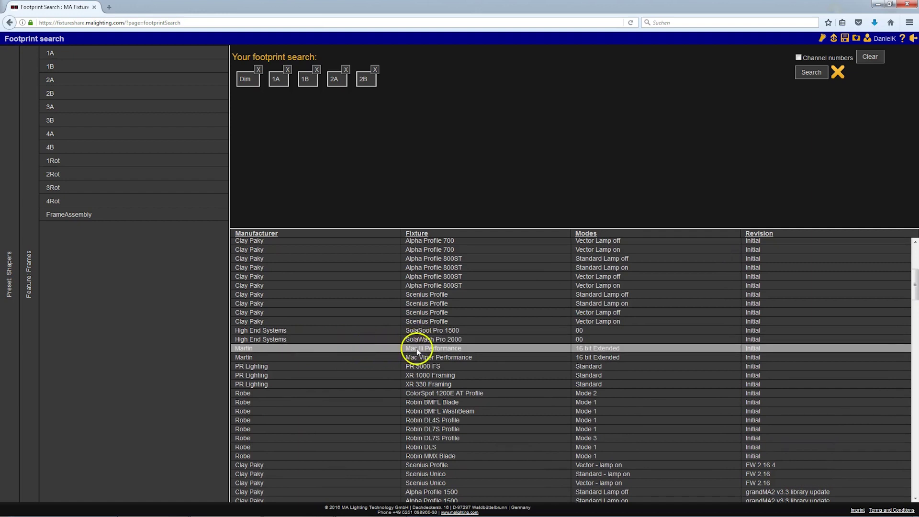
- Open the Mac III Performance 16 bit Extended page and favorite its Initial revision
{"action": "left_click", "coordinate": [467, 350]}
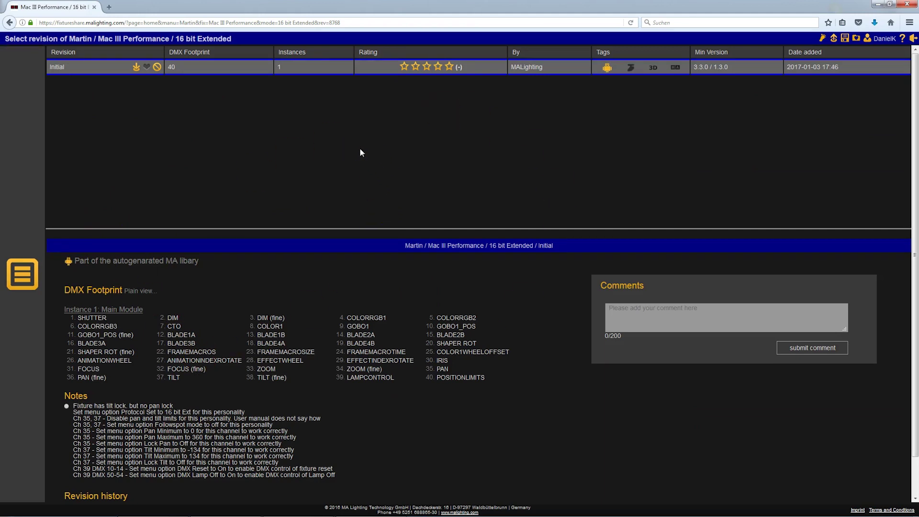
{"action": "left_click", "coordinate": [147, 68]}
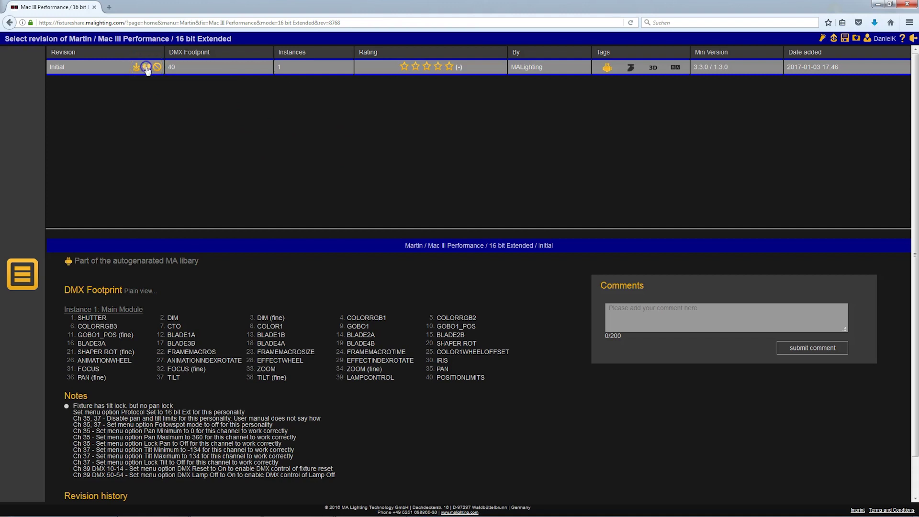
{"action": "left_click", "coordinate": [856, 39]}
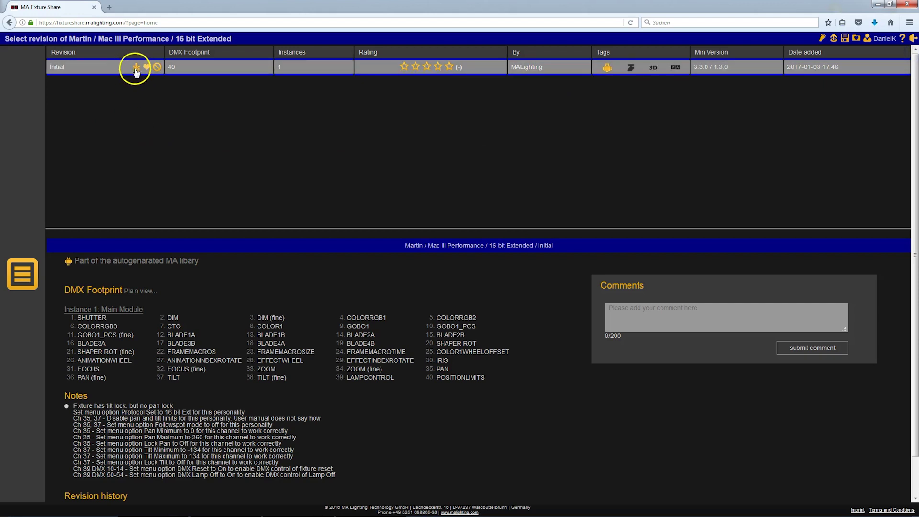
{"action": "left_click", "coordinate": [725, 113]}
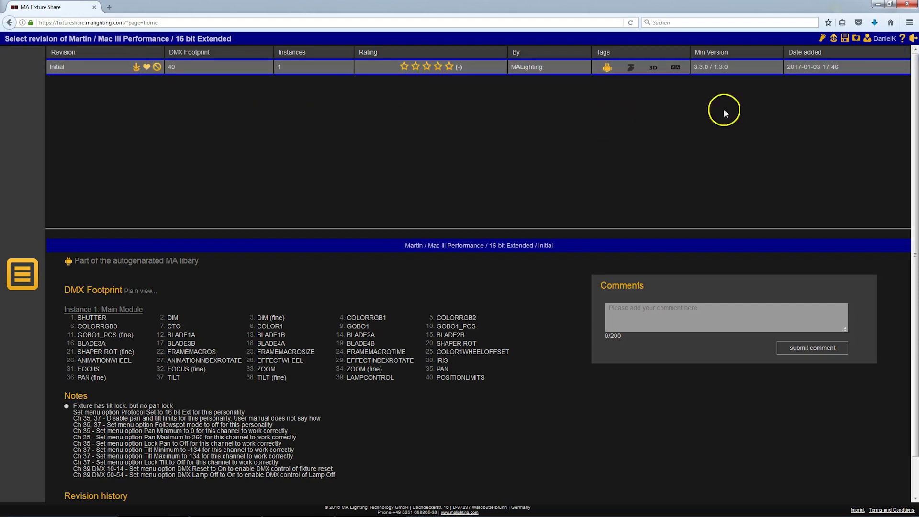
- Open the Download files page, leaving the My favorites filter unticked
{"action": "left_click", "coordinate": [845, 38]}
{"action": "left_click", "coordinate": [400, 70]}
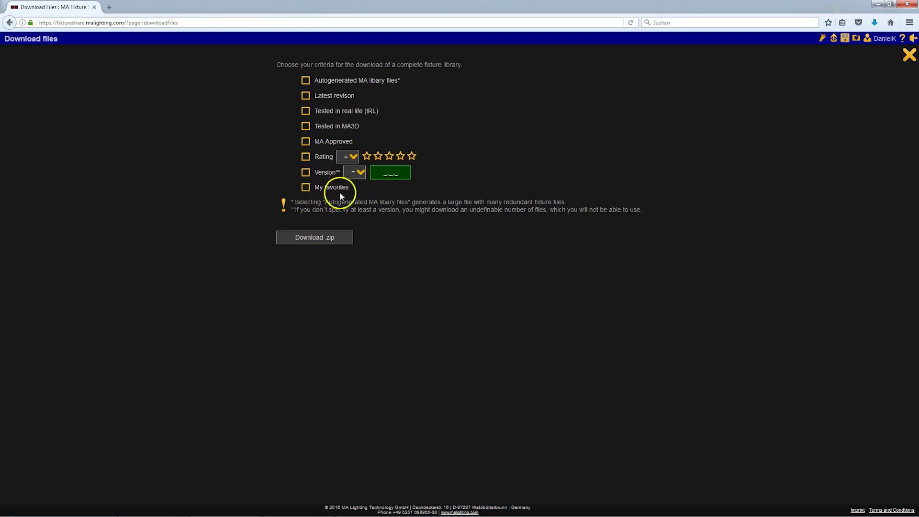
{"action": "left_click", "coordinate": [303, 188]}
{"action": "left_click", "coordinate": [316, 189]}
- Close the Download files page to return to the Mac III Performance revisions
{"action": "left_click", "coordinate": [869, 41]}
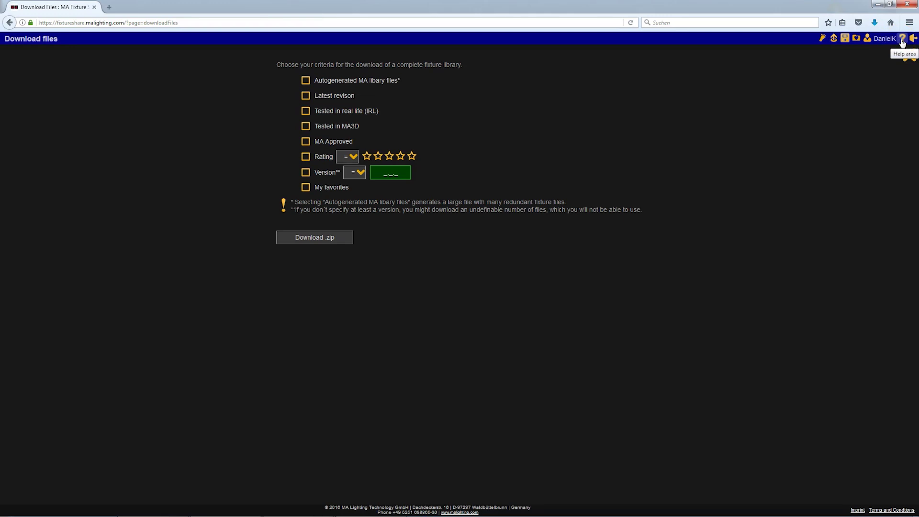
{"action": "left_click", "coordinate": [875, 57]}
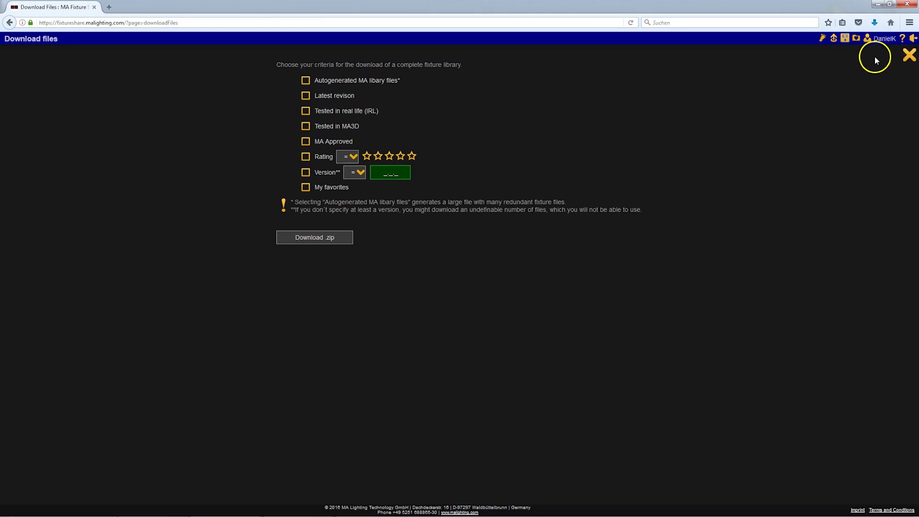
{"action": "left_click", "coordinate": [906, 60]}
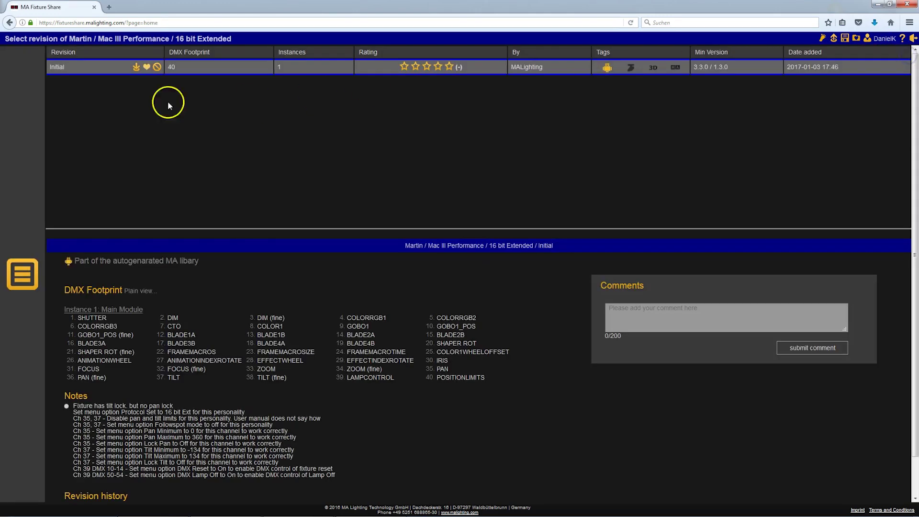